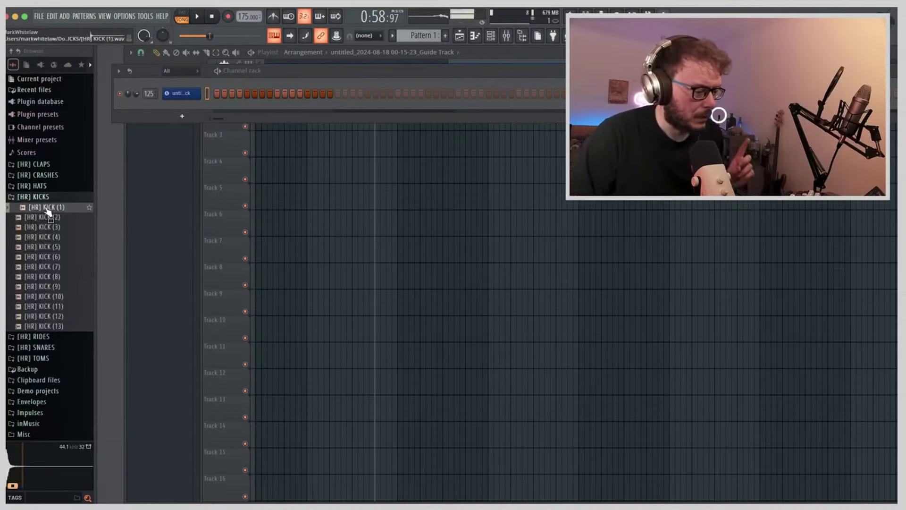
Audition [HR] KICKS samples, add KICK (4) and KICK (13) as channels, then open the snare folder.
left_click(47, 216)
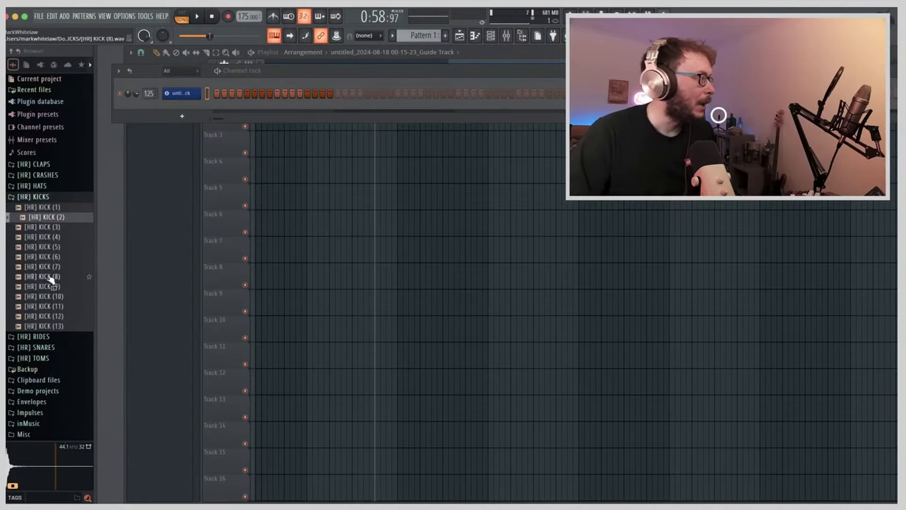
left_click(47, 326)
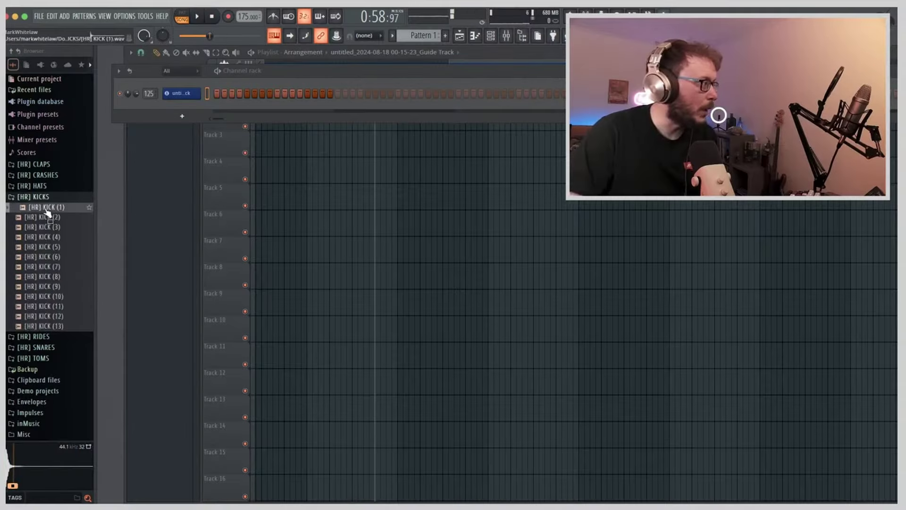
left_click(49, 228)
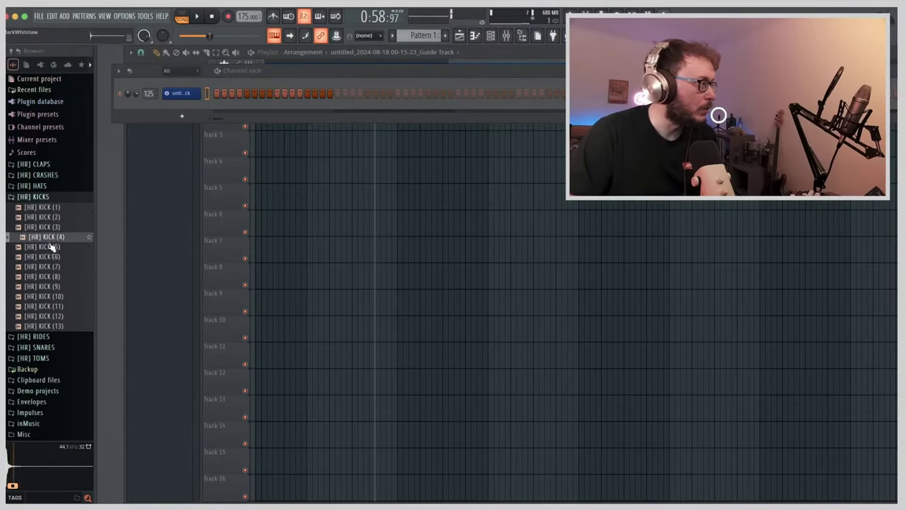
left_click(51, 246)
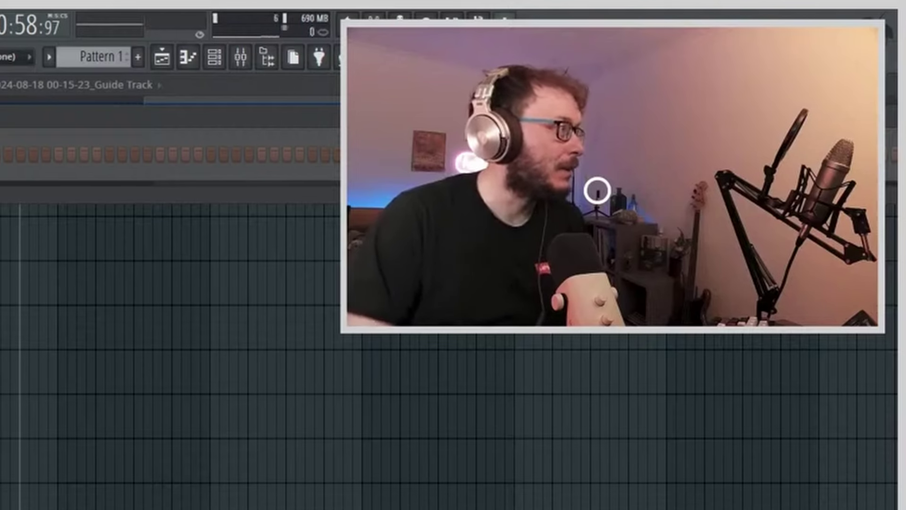
left_click(597, 190)
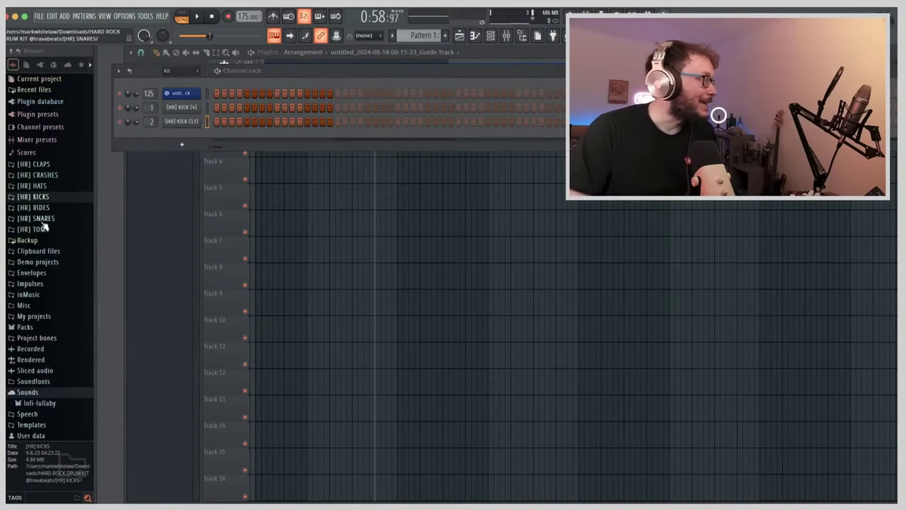
left_click(41, 228)
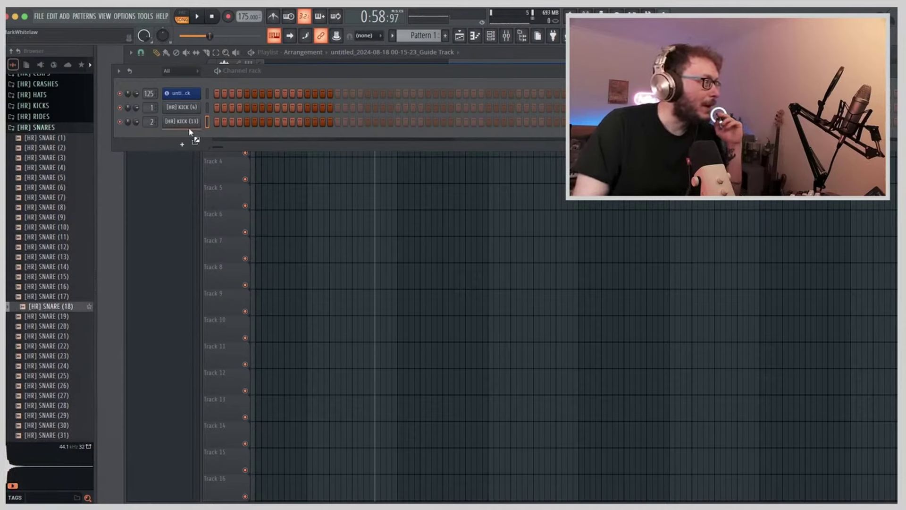
Add SNARE (18) and SNARE (20) as channels, then audition crash and ride samples.
left_click_drag(191, 132, 188, 134)
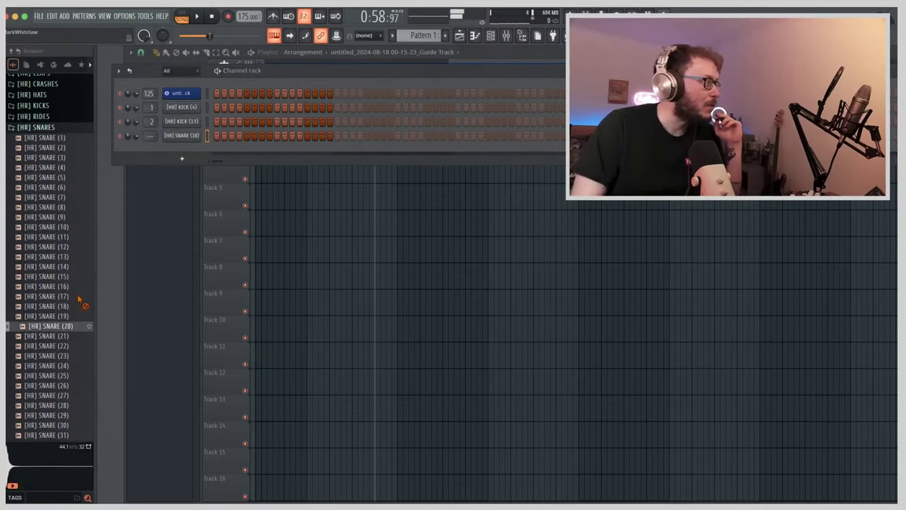
left_click_drag(174, 151, 168, 145)
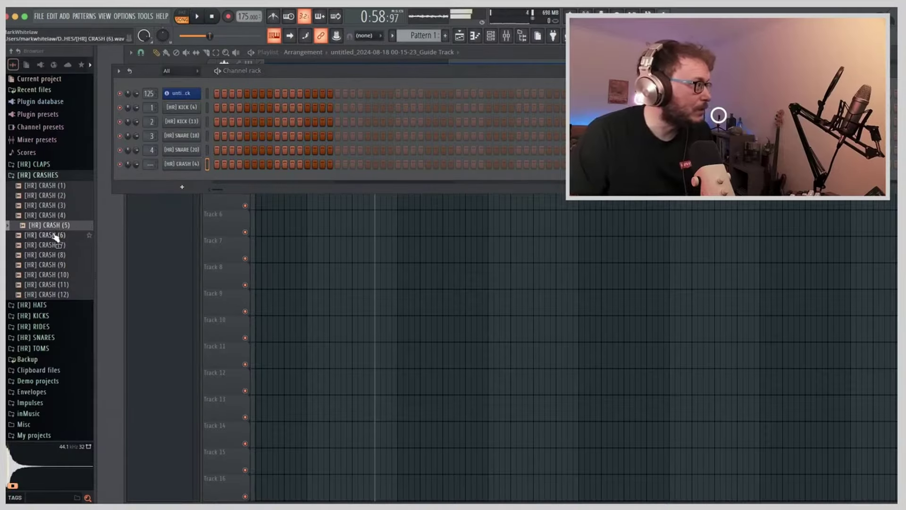
left_click(56, 235)
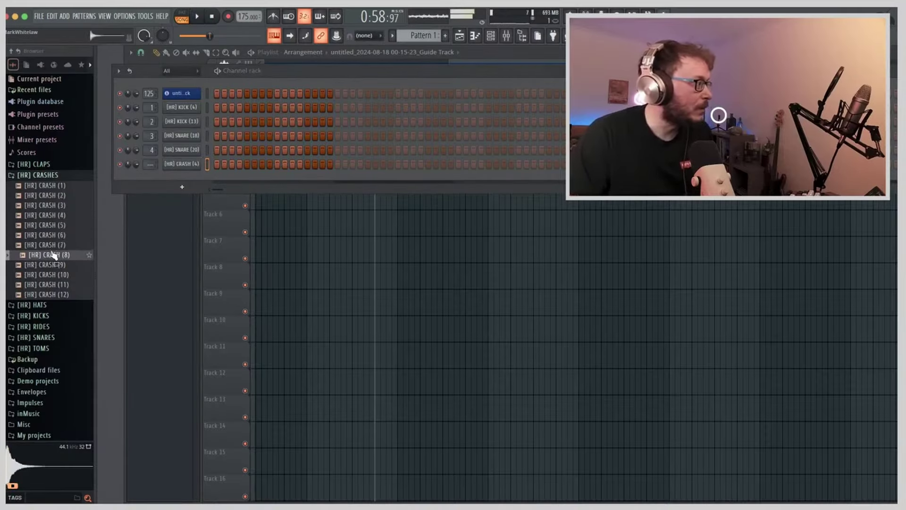
left_click(52, 275)
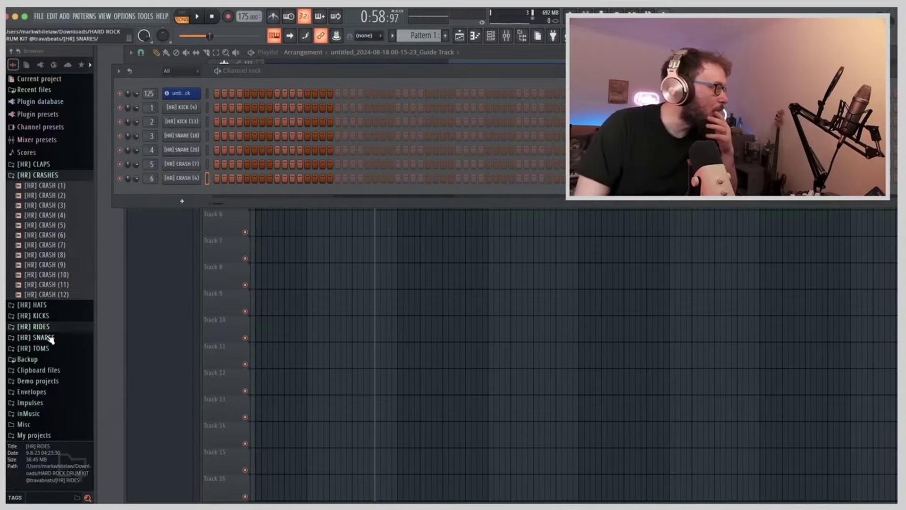
left_click(36, 327)
left_click(45, 347)
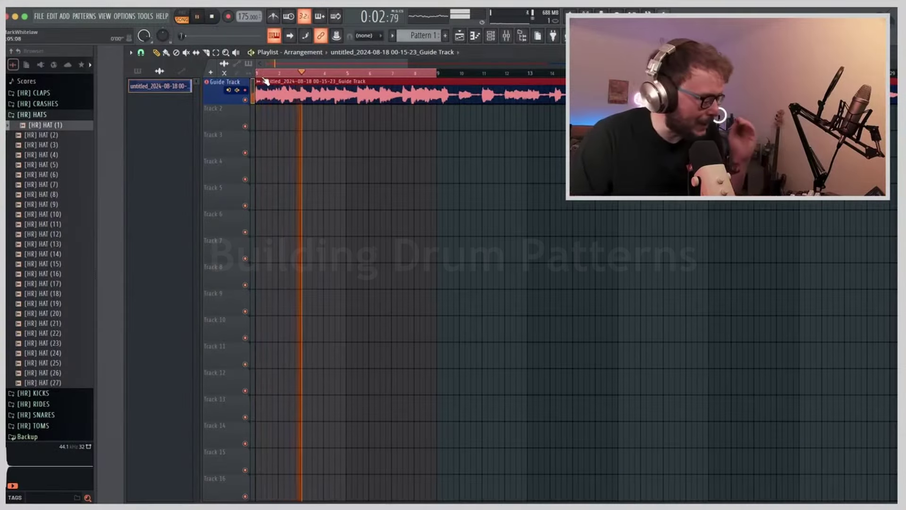
Stop and restart playback of the Intro drum pattern.
key("space")
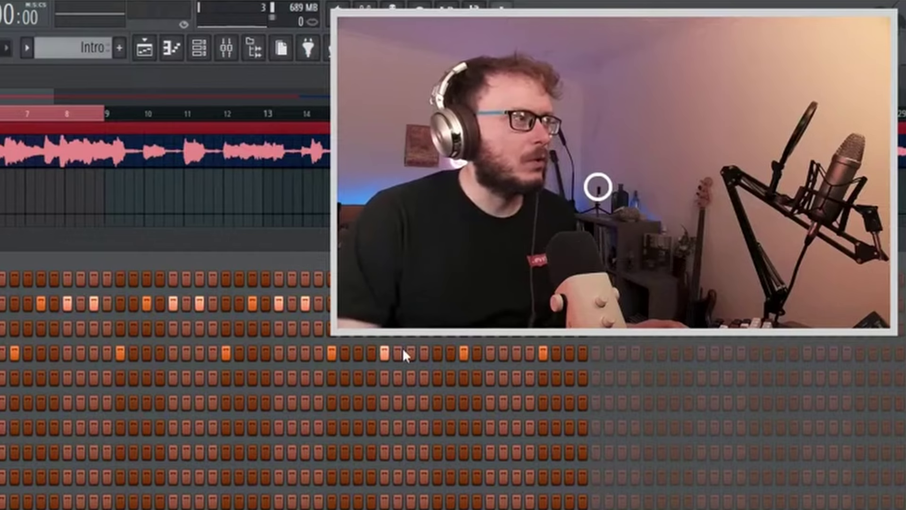
key("space")
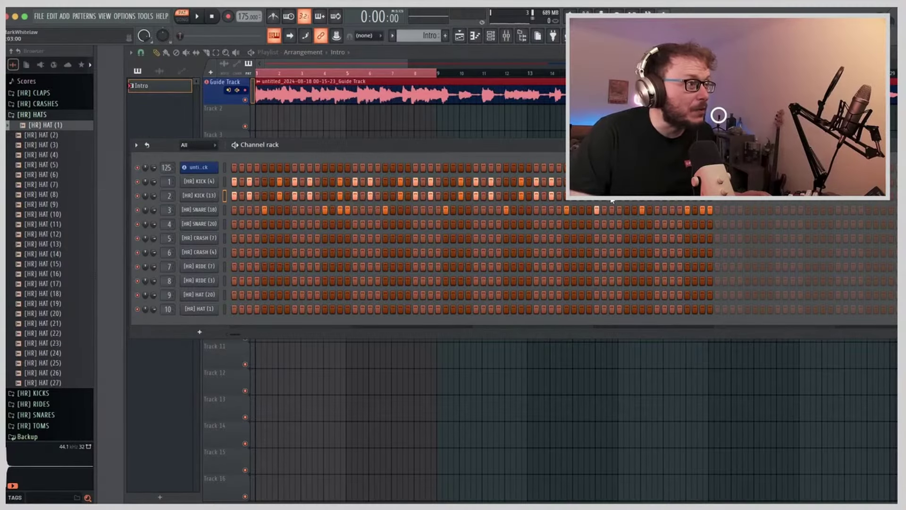
Play the Intro pattern, then clear the playlist and timeline selections.
key("space")
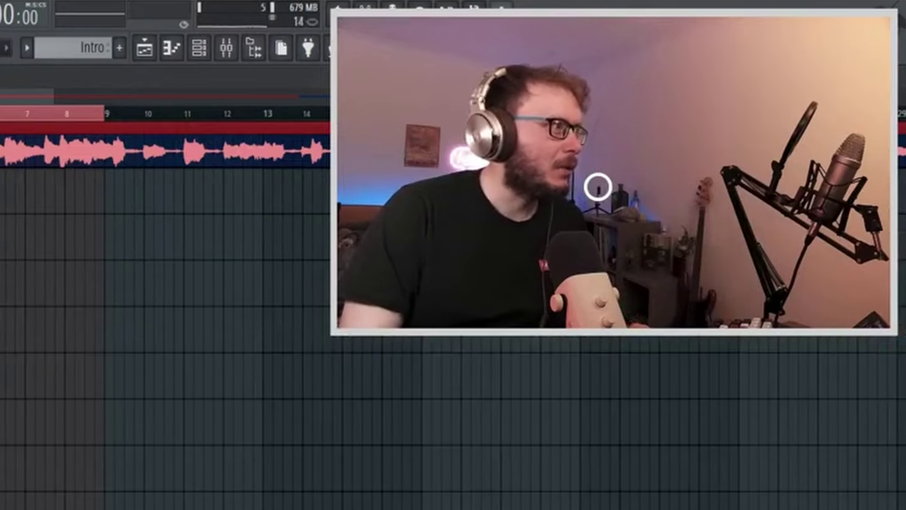
key("ctrl+d")
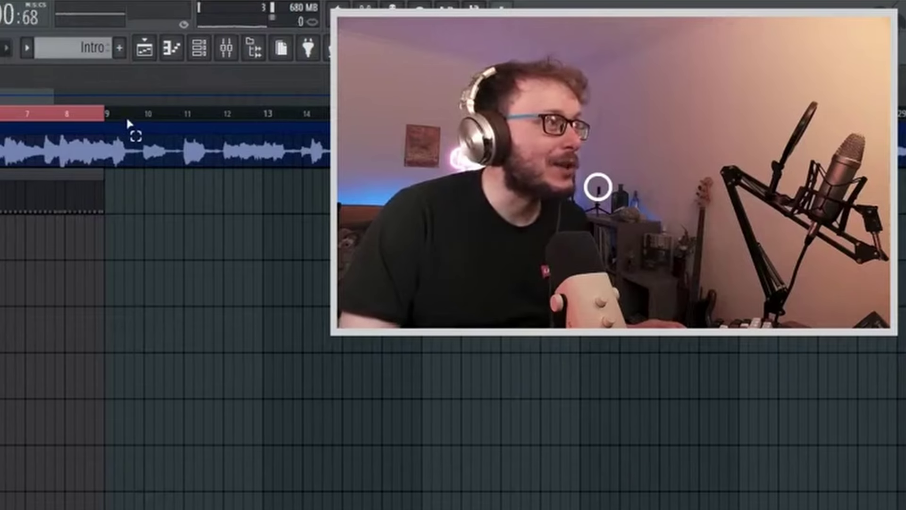
left_click(124, 113)
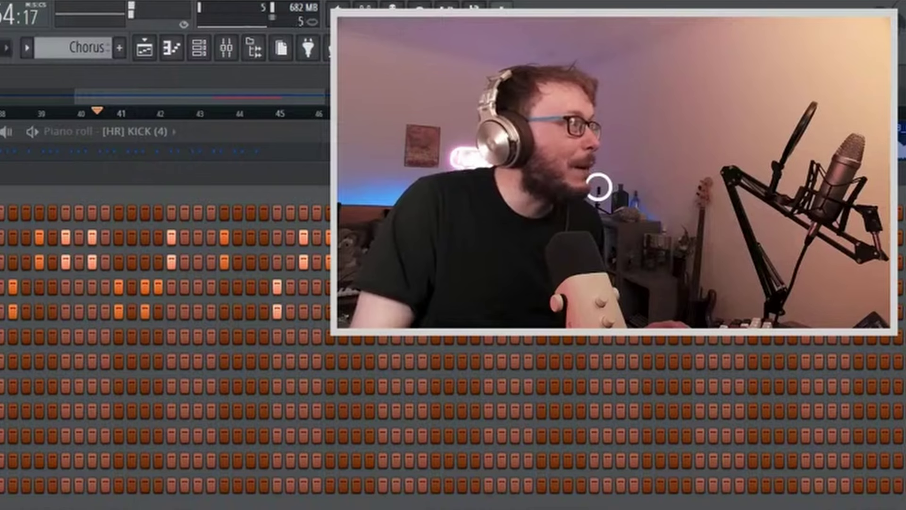
Play the section patterns briefly, then stop playback.
key("space")
key("space")
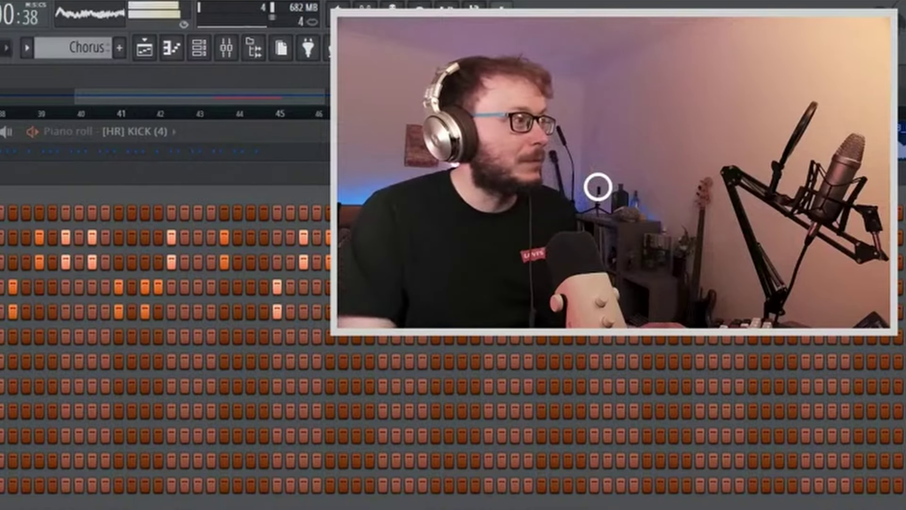
key("space")
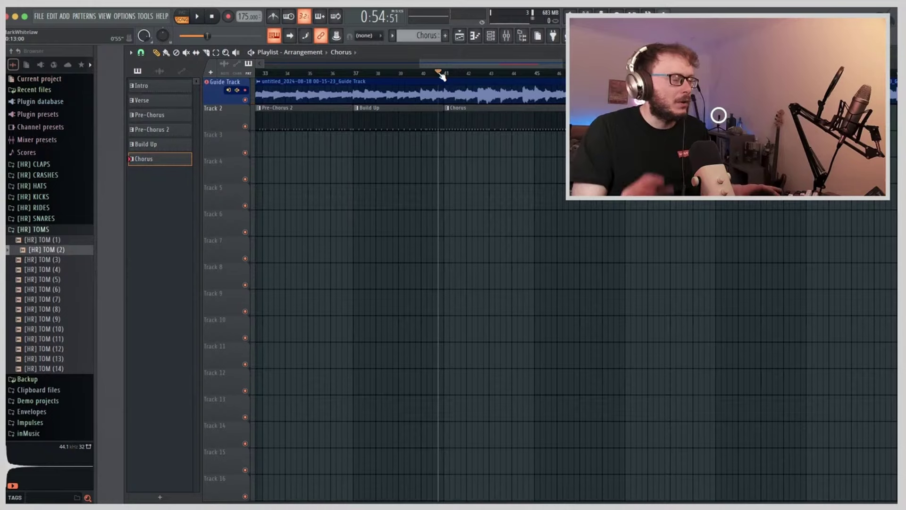
Play the song from the chosen bar, stop, then marquee-select all Track 2 drum clips.
left_click(441, 74)
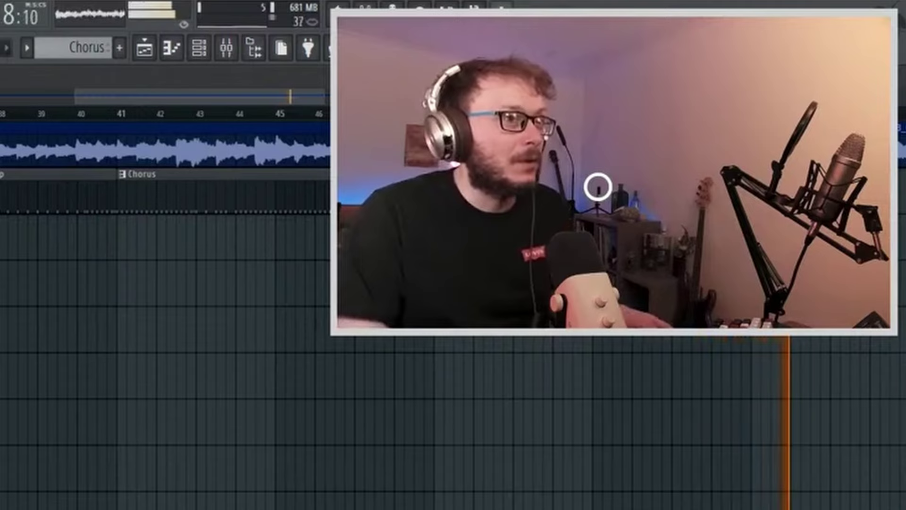
key("space")
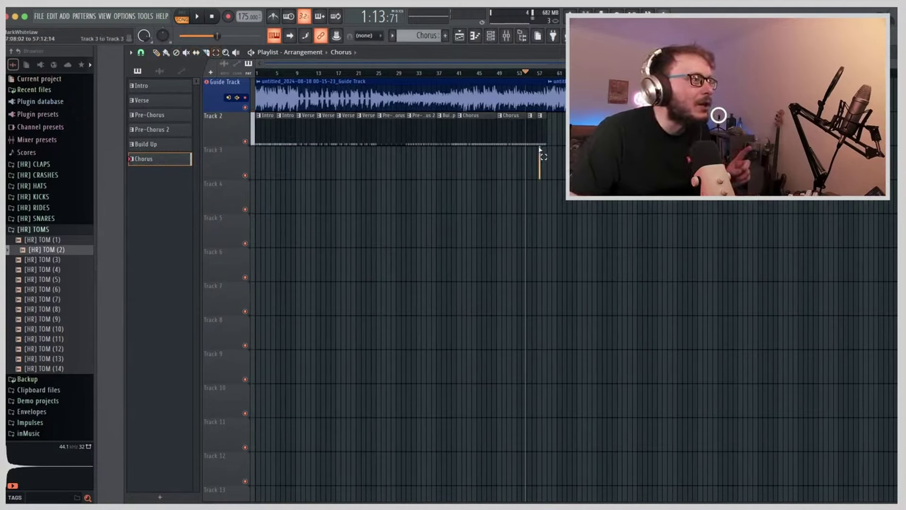
left_click_drag(541, 153, 268, 135)
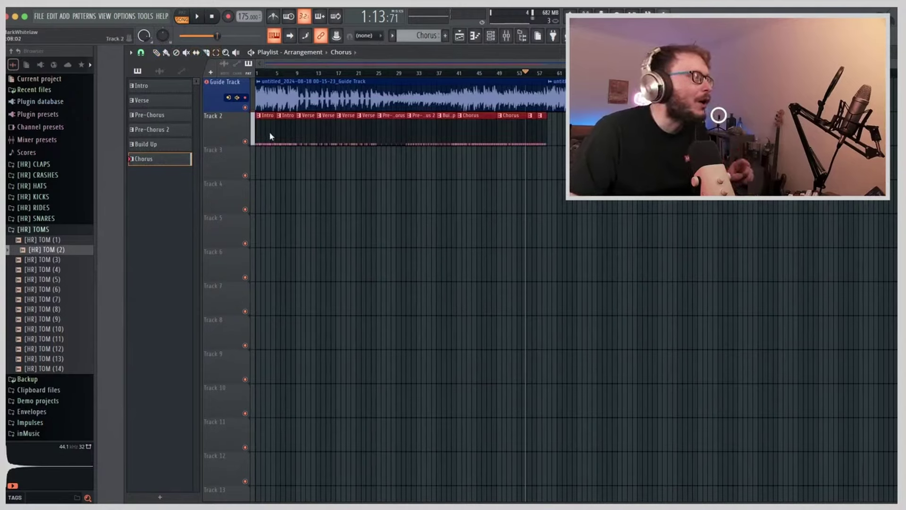
Duplicate the selected Track 2 clips after themselves with Ctrl+B.
key("ctrl+b")
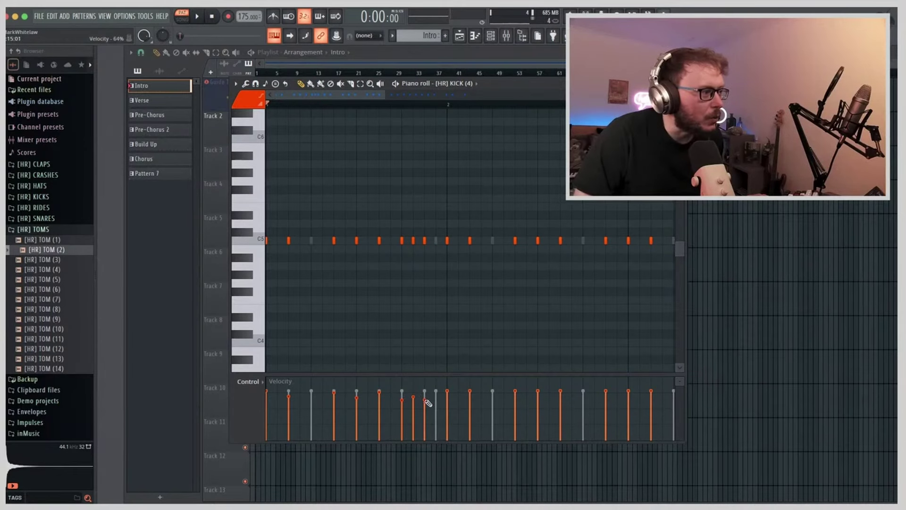
Play the Intro kick pattern, lower eight kick note velocities, then play the crash pattern.
key("space")
left_click(449, 396)
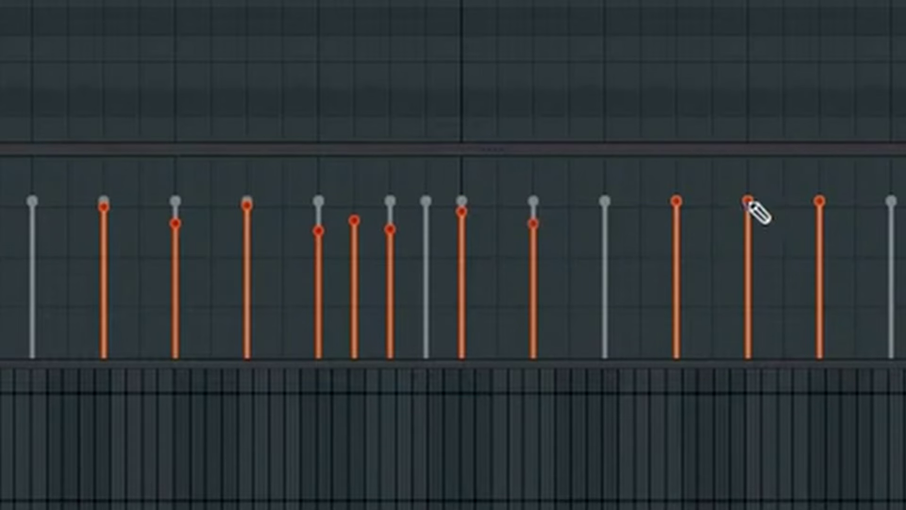
left_click(538, 397)
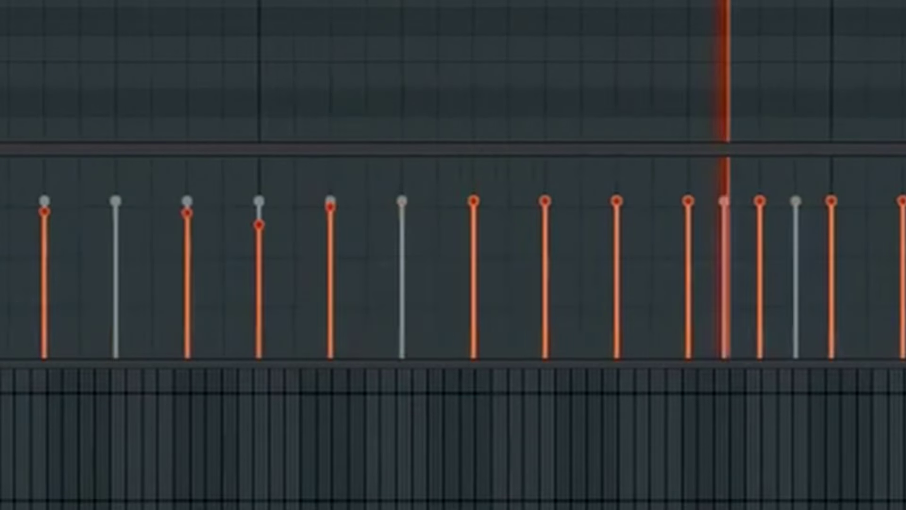
left_click(545, 224)
left_click(616, 213)
left_click(688, 221)
left_click(760, 231)
left_click(831, 212)
left_click(902, 218)
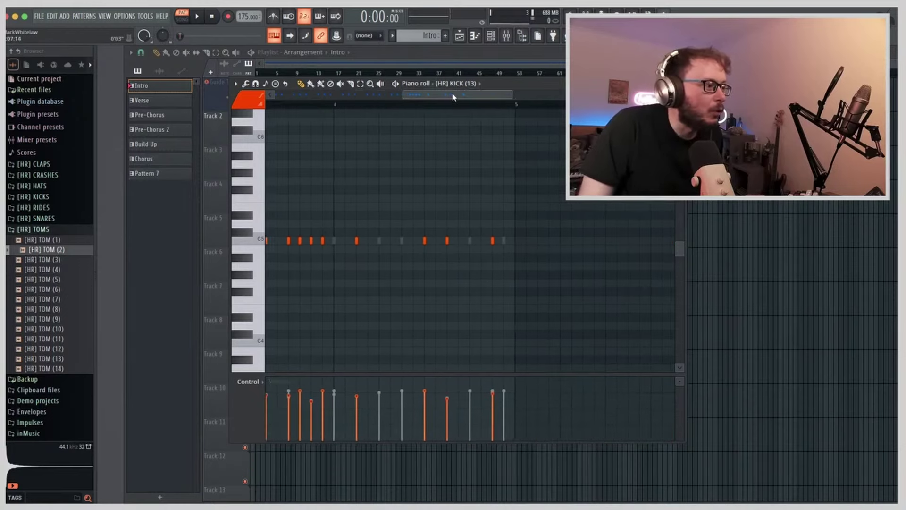
left_click_drag(405, 99, 273, 101)
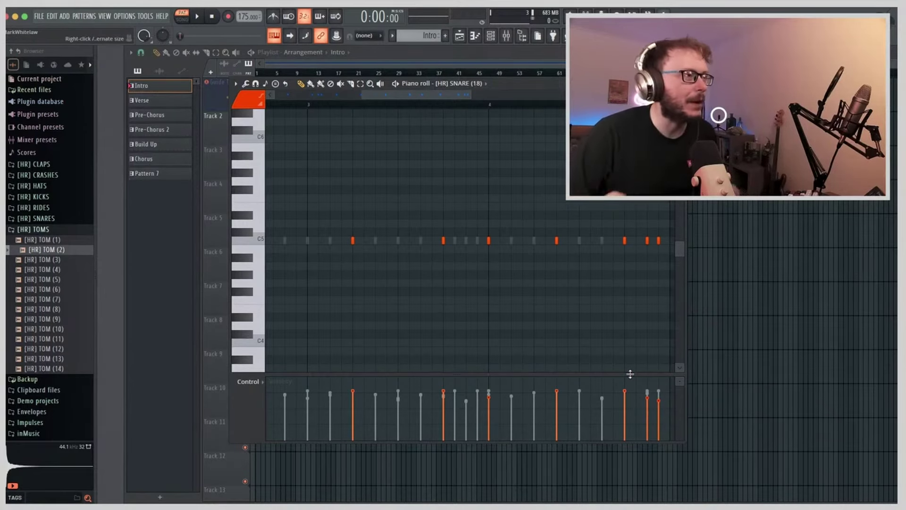
left_click_drag(424, 105, 266, 105)
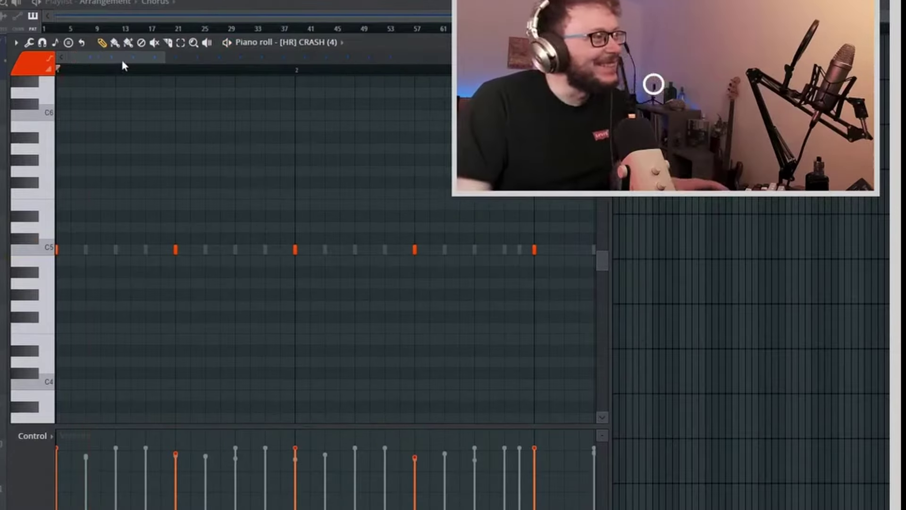
key("space")
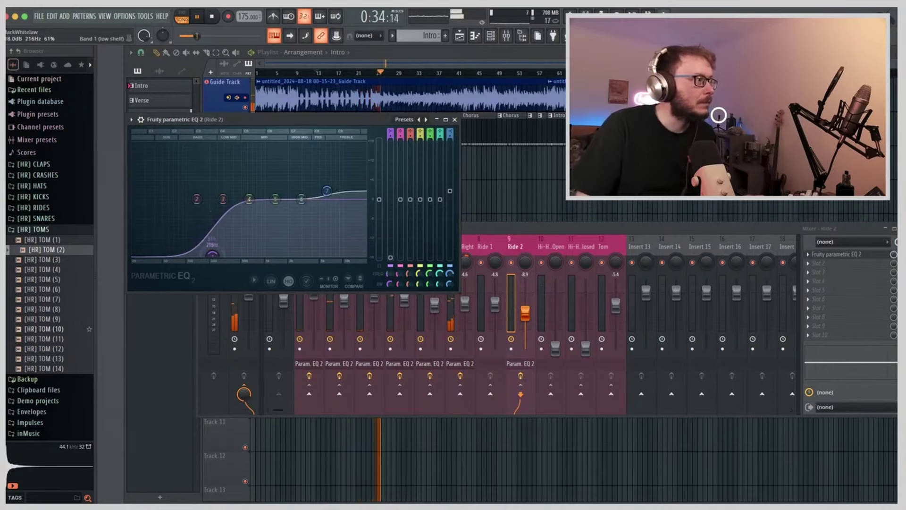
Raise Ride 2's low cut, boost mids near 654Hz, adjust the 2936Hz band, and close the EQ.
left_click_drag(212, 254, 215, 253)
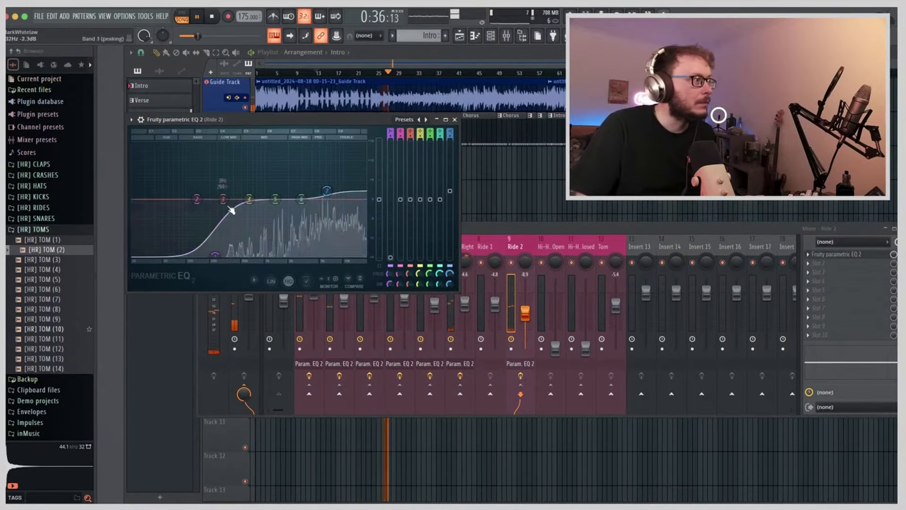
left_click_drag(244, 202, 250, 190)
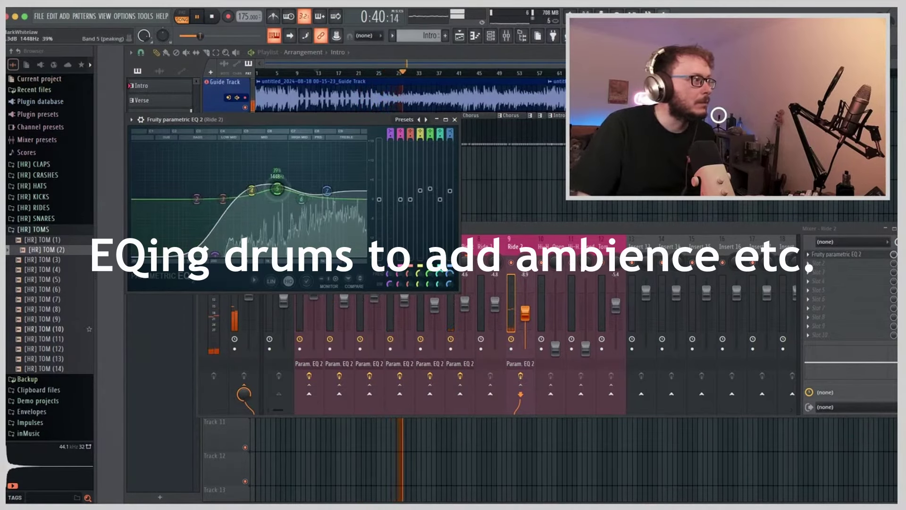
left_click_drag(299, 200, 303, 192)
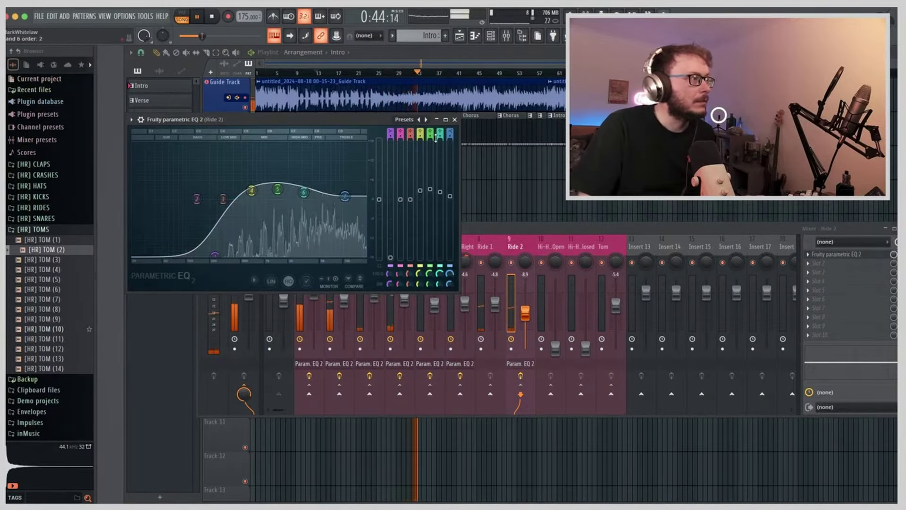
left_click(460, 126)
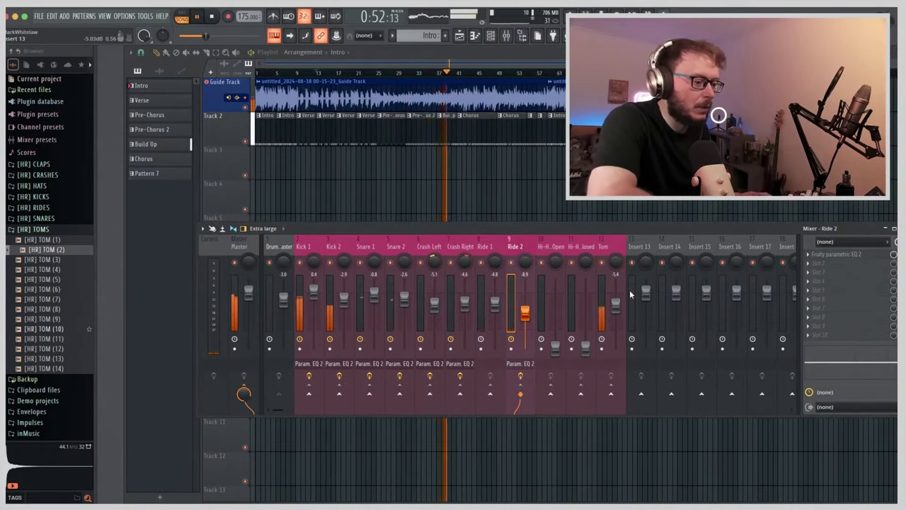
Stop playback; boost the Tom's two low bands and ~300Hz, cutting the top and upper mids.
key("space")
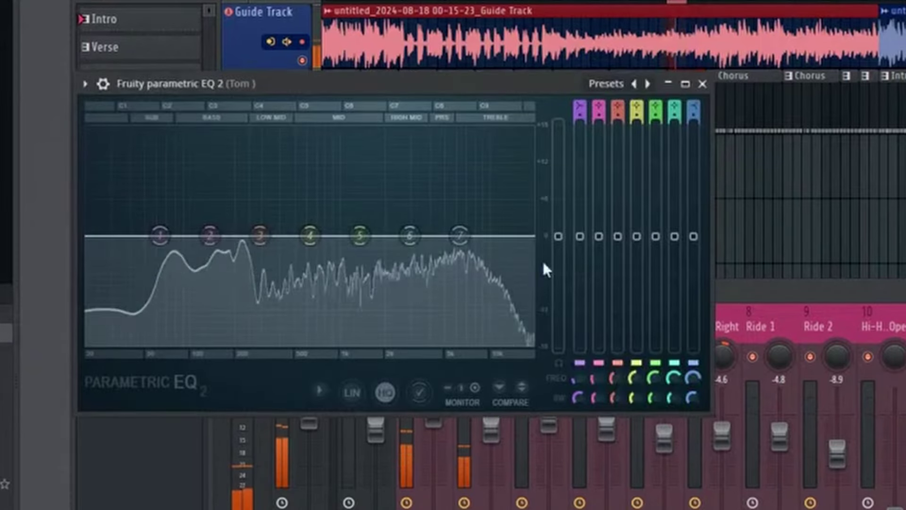
mouse_move(159, 235)
left_mouse_down()
mouse_move(159, 210)
mouse_move(183, 195)
mouse_move(174, 187)
left_mouse_up()
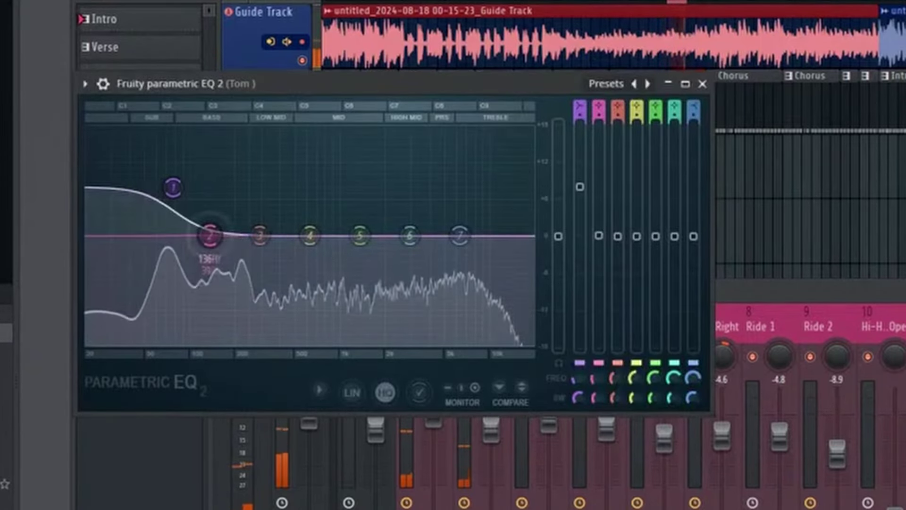
mouse_move(210, 236)
left_mouse_down()
mouse_move(222, 210)
mouse_move(212, 199)
left_mouse_up()
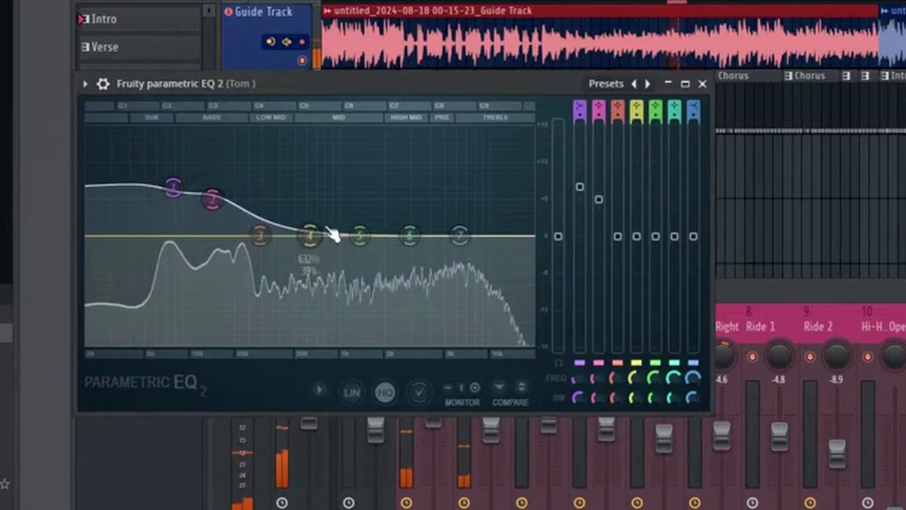
left_click_drag(259, 235, 262, 227)
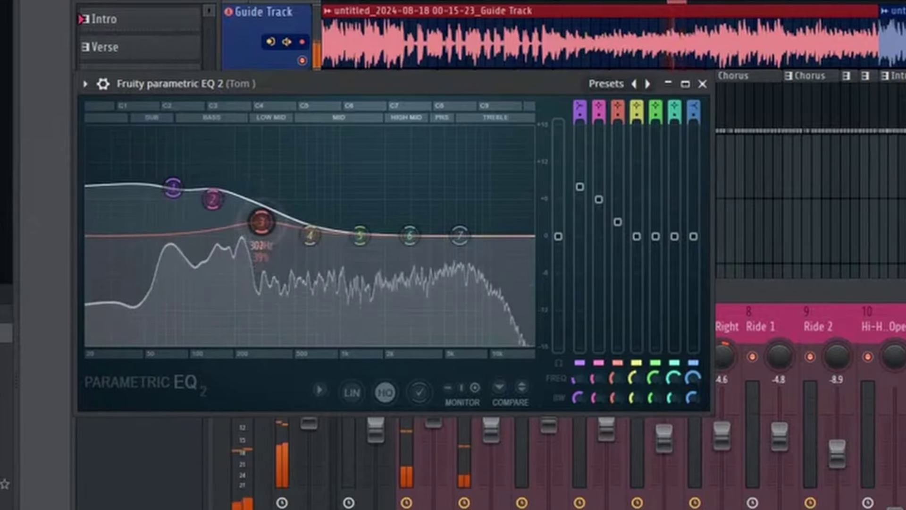
mouse_move(459, 235)
left_mouse_down()
mouse_move(463, 188)
mouse_move(478, 172)
mouse_move(427, 158)
mouse_move(320, 159)
mouse_move(403, 170)
mouse_move(500, 168)
mouse_move(522, 319)
mouse_move(462, 341)
left_mouse_up()
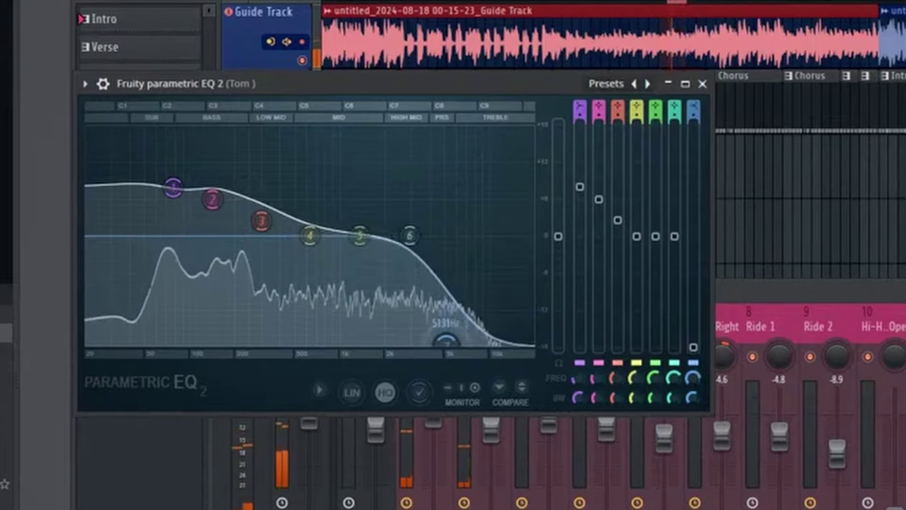
left_click_drag(409, 235, 418, 260)
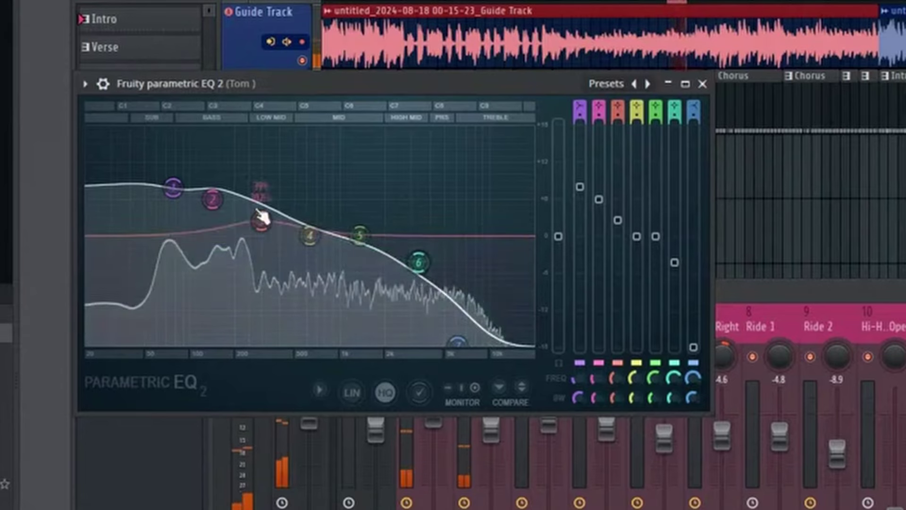
Fine-tune the Tom's lowest and second low bands, easing back the lowest boost.
mouse_move(173, 188)
left_mouse_down()
mouse_move(95, 202)
mouse_move(146, 158)
mouse_move(178, 162)
left_mouse_up()
left_click_drag(212, 199, 207, 190)
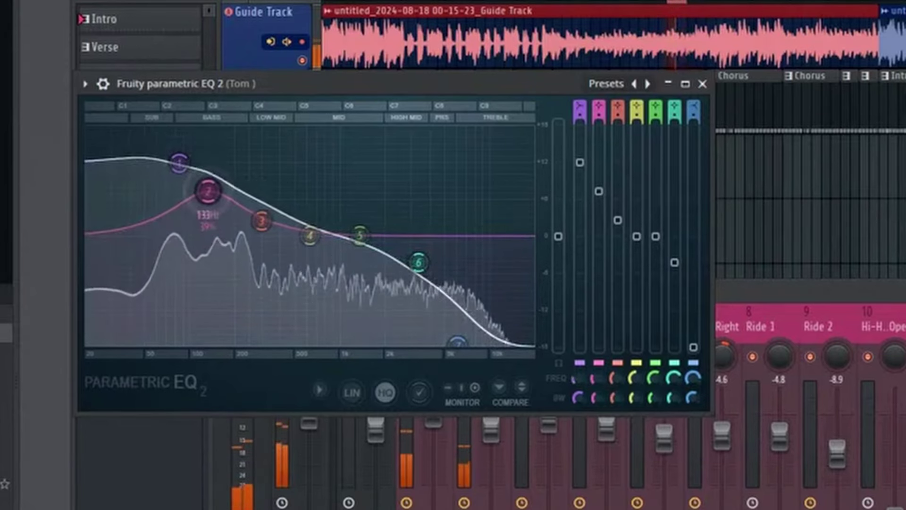
left_click_drag(179, 163, 165, 170)
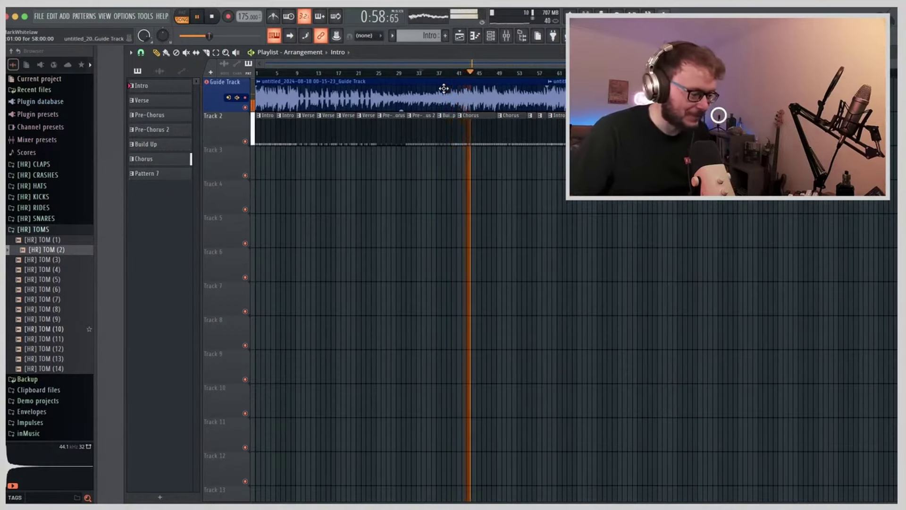
Show the mixer with Parametric EQ 2 on the drum channels and stop playback.
key("space")
left_click(506, 36)
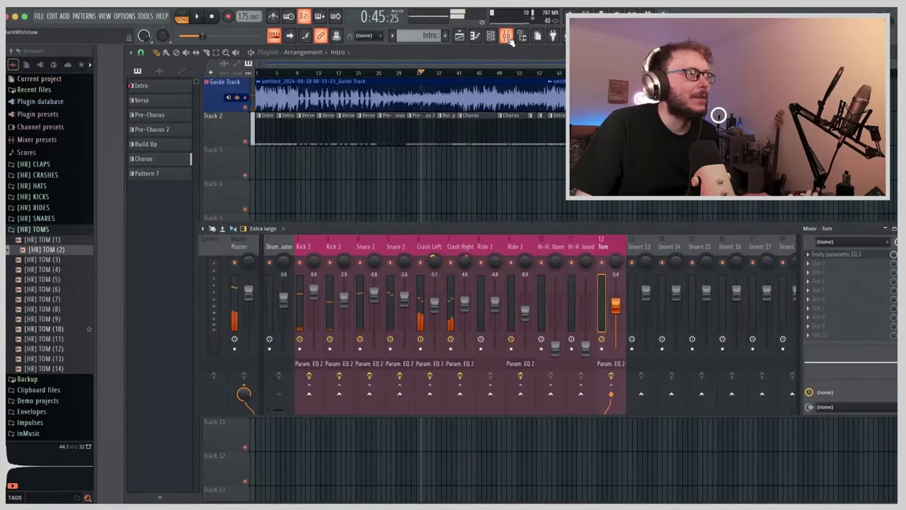